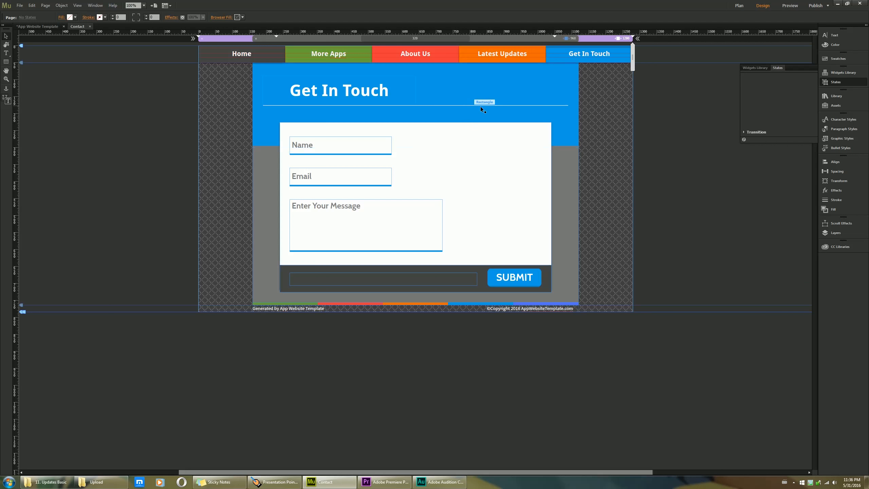
{"action": "key", "text": "ctrl+F2"}
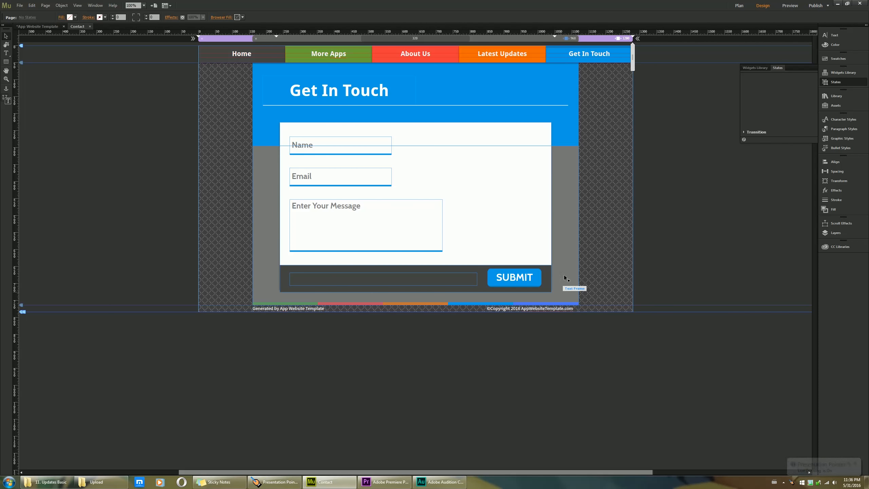
{"action": "mouse_move", "coordinate": [540, 112]}
{"action": "left_mouse_down"}
{"action": "mouse_move", "coordinate": [502, 103]}
{"action": "mouse_move", "coordinate": [246, 189]}
{"action": "mouse_move", "coordinate": [569, 92]}
{"action": "mouse_move", "coordinate": [418, 109]}
{"action": "left_mouse_up"}
{"action": "key", "text": "Escape"}
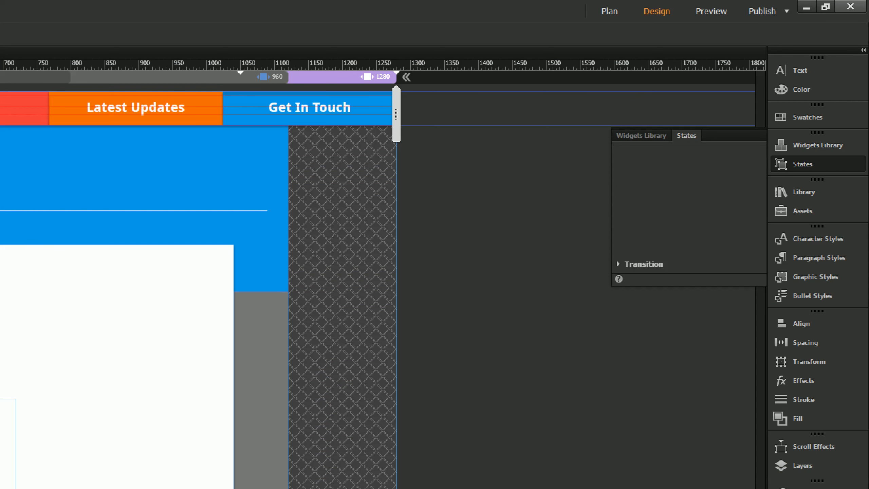
Bring up the Widgets Library and look at the Simple Contact widget under Forms.
{"action": "left_click", "coordinate": [781, 145]}
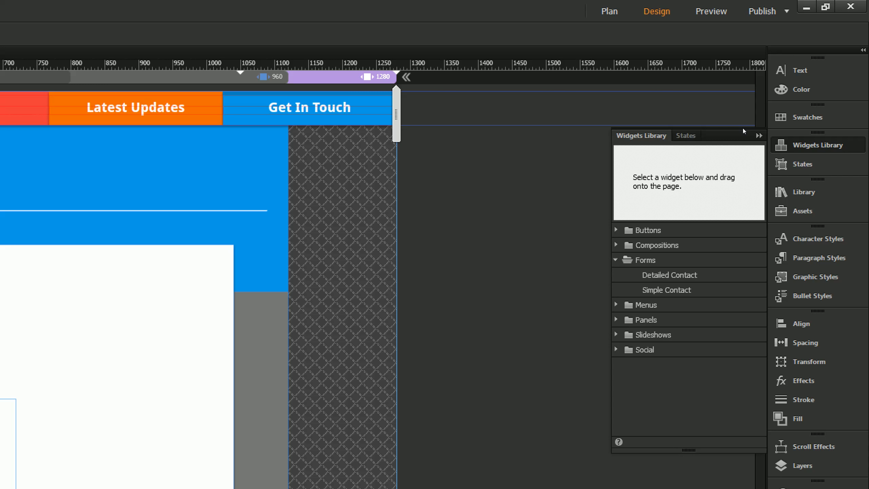
{"action": "key", "text": "Down"}
{"action": "key", "text": "Down"}
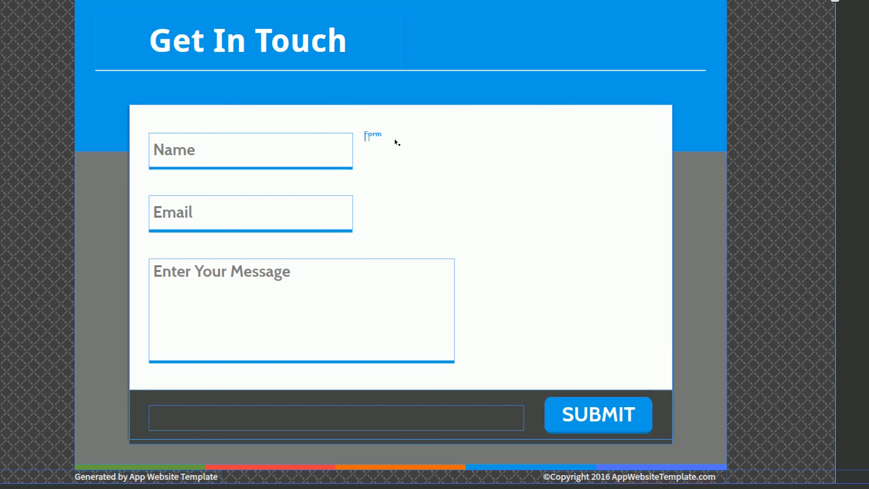
Set the contact form's Captcha option to reCAPTCHA.
{"action": "left_click", "coordinate": [373, 148]}
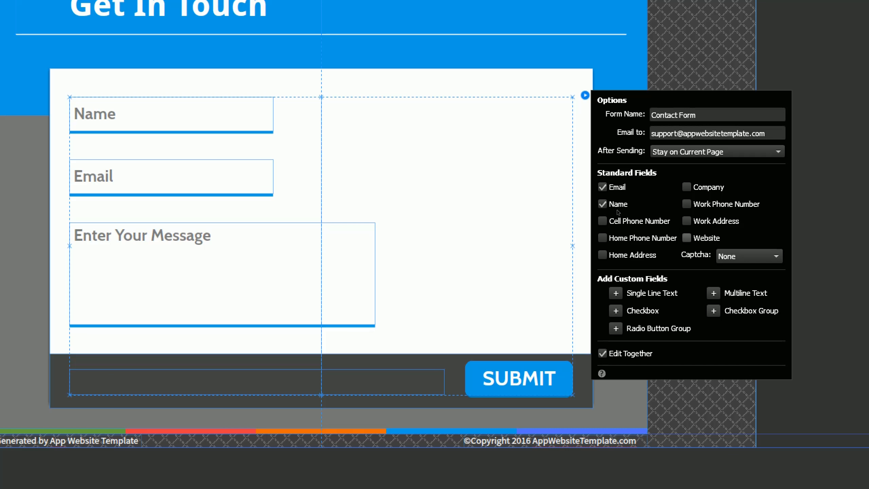
{"action": "left_click", "coordinate": [729, 256]}
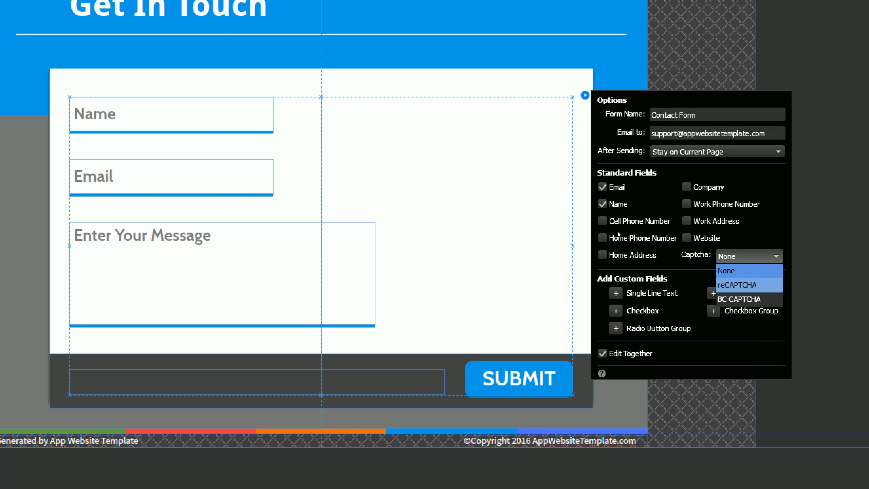
{"action": "left_click", "coordinate": [737, 285]}
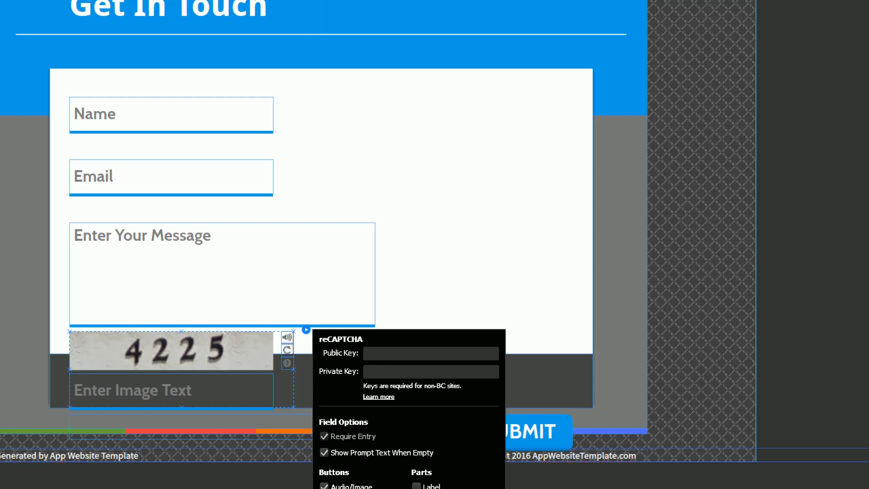
Move the reCAPTCHA block into the empty white area beside the Name and Email fields.
{"action": "scroll", "coordinate": [422, 317], "scroll_direction": "down", "scroll_amount": 4}
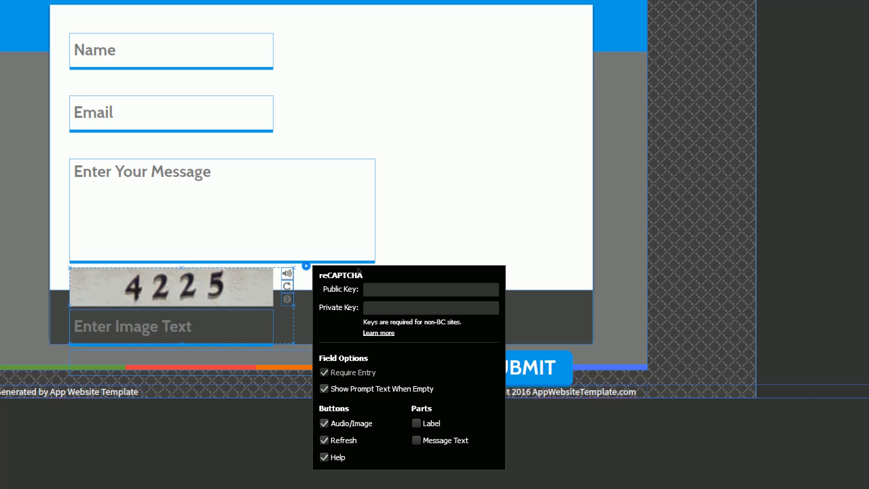
{"action": "left_click", "coordinate": [485, 228]}
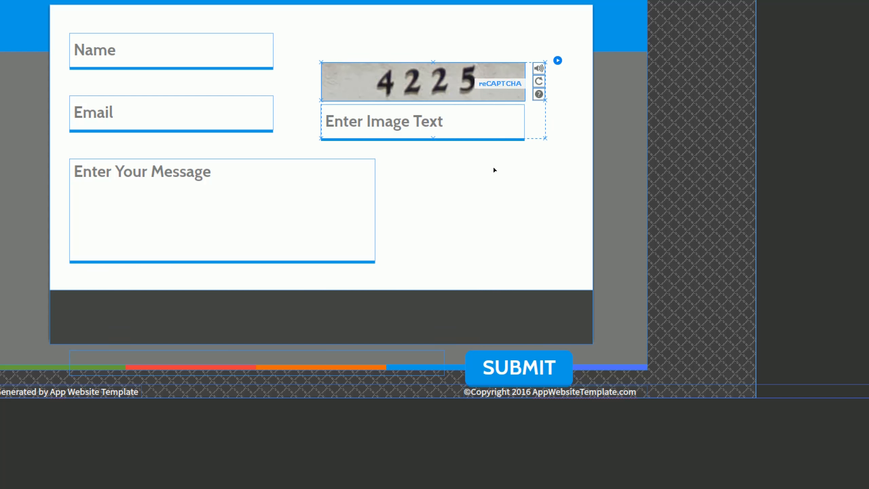
{"action": "left_click_drag", "start_coordinate": [493, 169], "coordinate": [466, 160]}
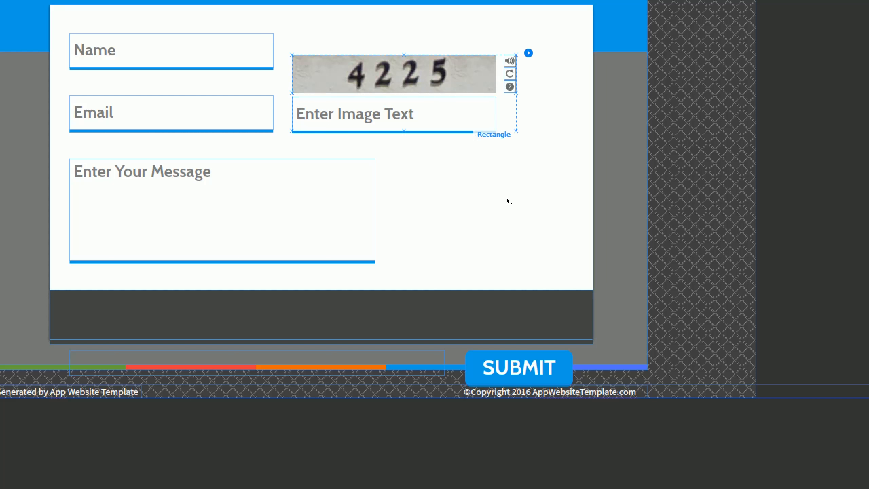
Undo the reCAPTCHA moves and its addition to the contact form.
{"action": "key", "text": "ctrl+z"}
{"action": "key", "text": "ctrl+z"}
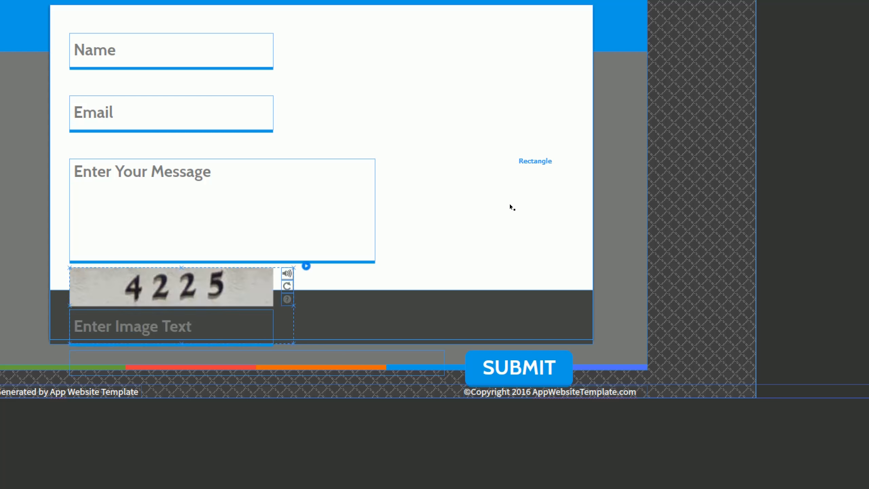
{"action": "key", "text": "ctrl+z"}
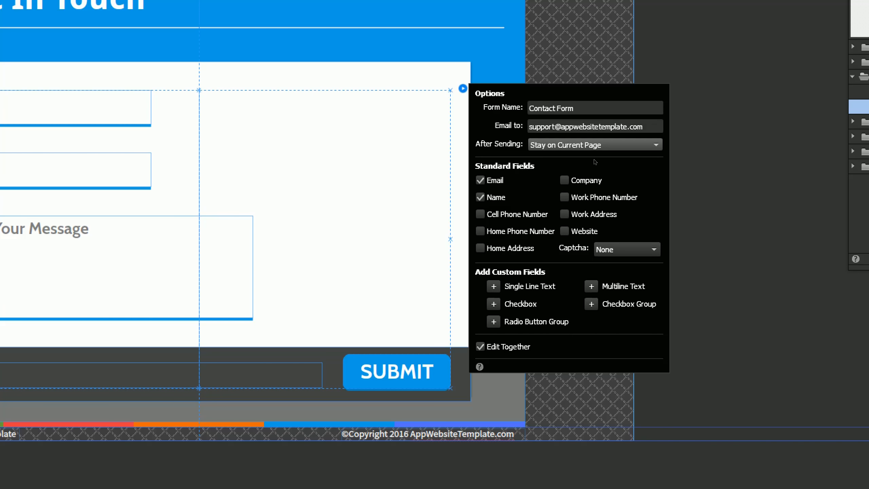
Examine the recipient address in the contact form's Email to option.
{"action": "left_click_drag", "start_coordinate": [555, 127], "coordinate": [529, 126]}
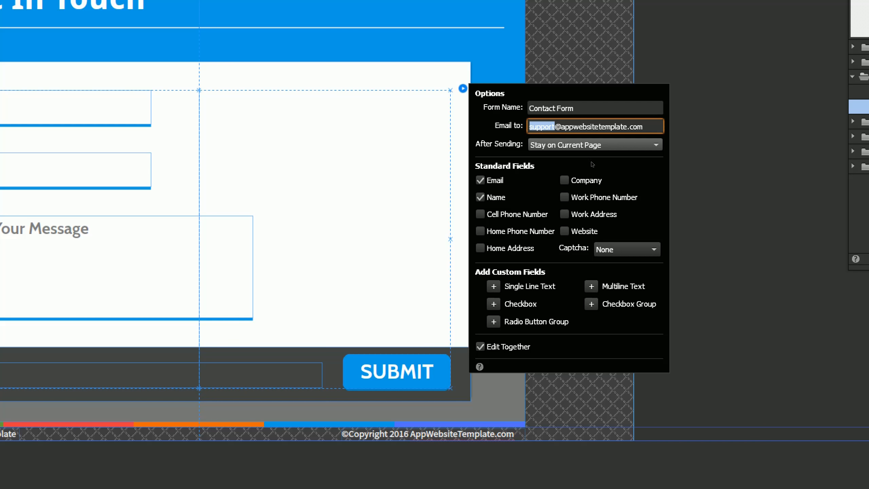
{"action": "left_click", "coordinate": [638, 127]}
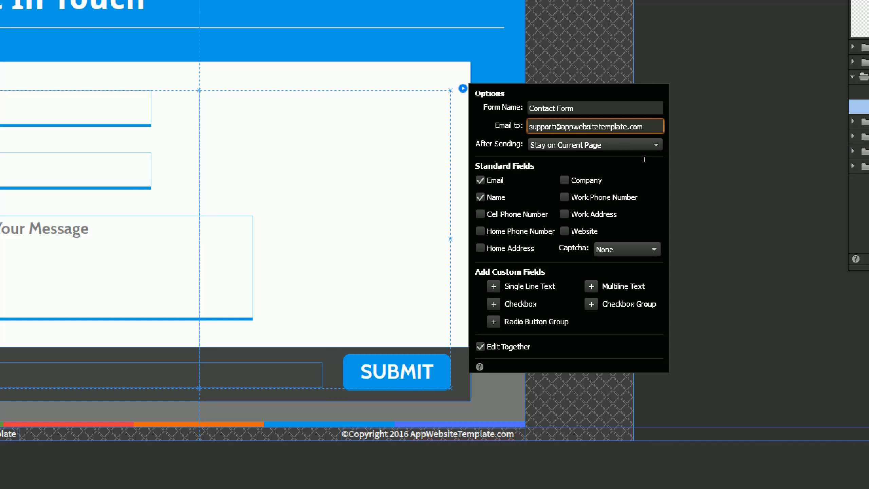
{"action": "left_click_drag", "start_coordinate": [640, 126], "coordinate": [529, 126]}
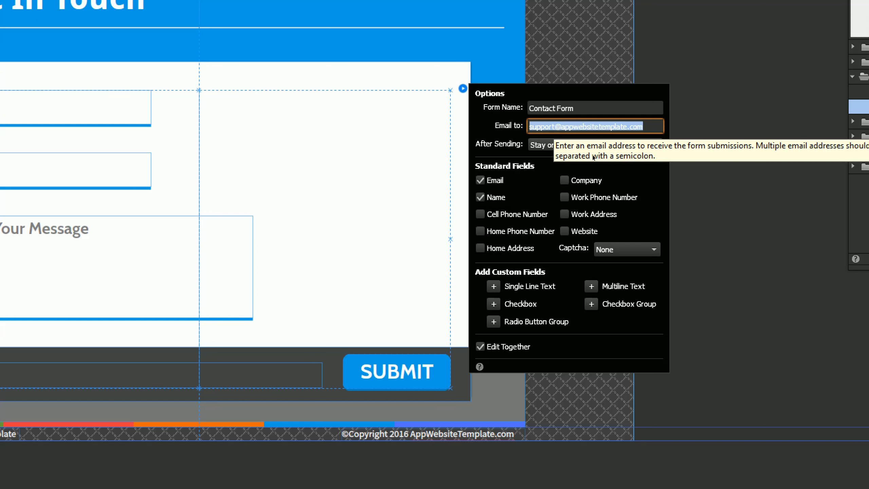
{"action": "left_click", "coordinate": [552, 126]}
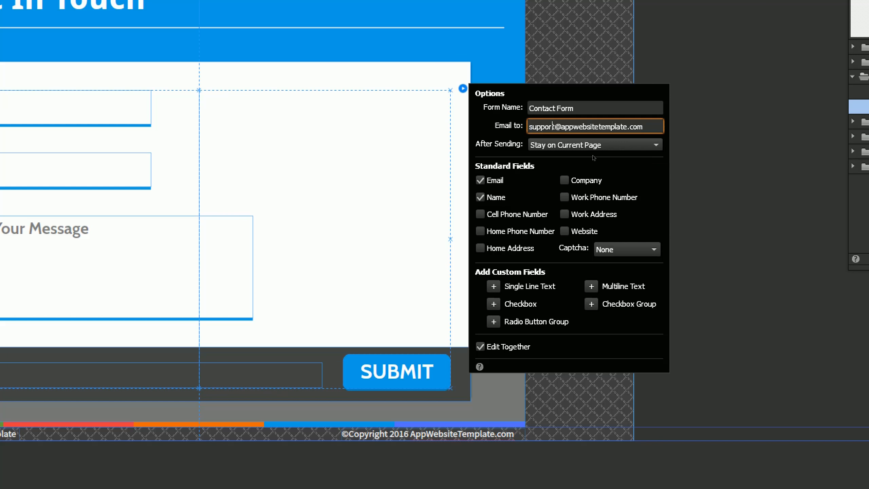
{"action": "key", "text": "shift+Tab"}
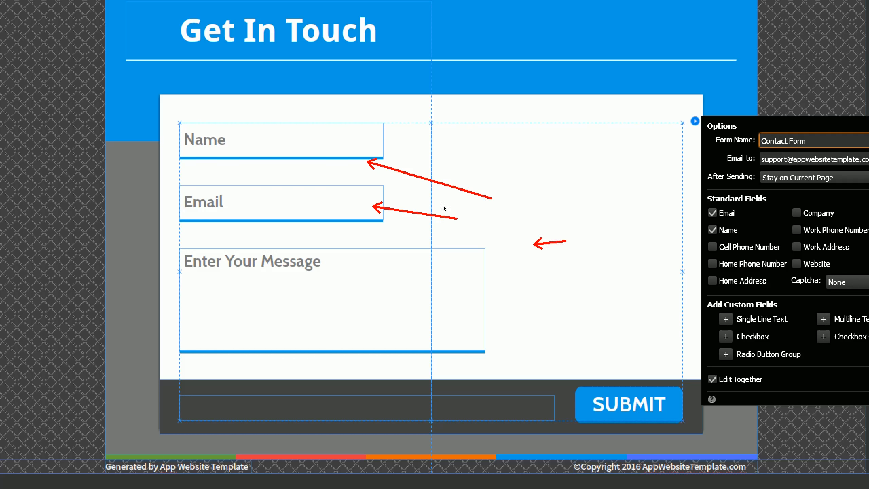
Enable the Label and Message Text parts for the contact form's Name field.
{"action": "left_click", "coordinate": [360, 144]}
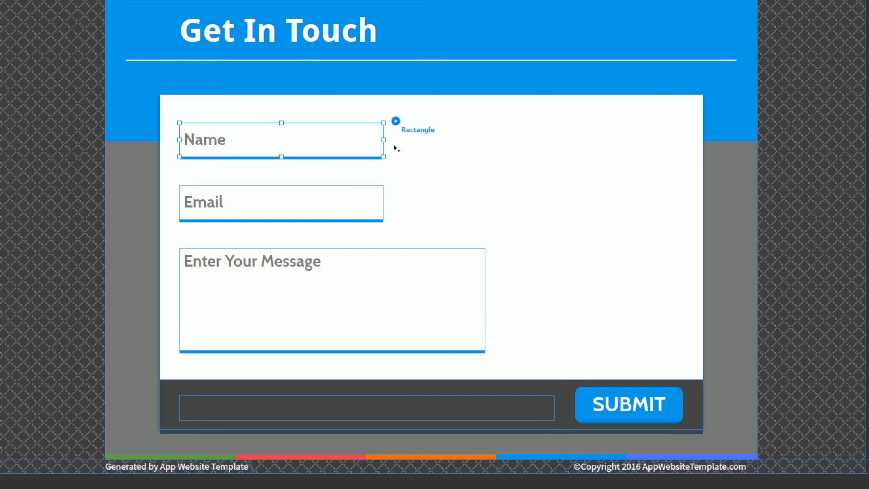
{"action": "left_click", "coordinate": [382, 186]}
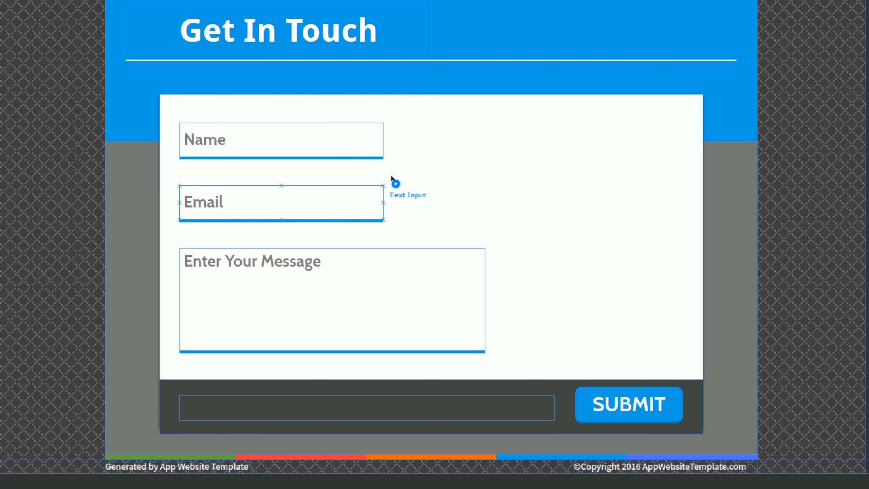
{"action": "left_click", "coordinate": [386, 152]}
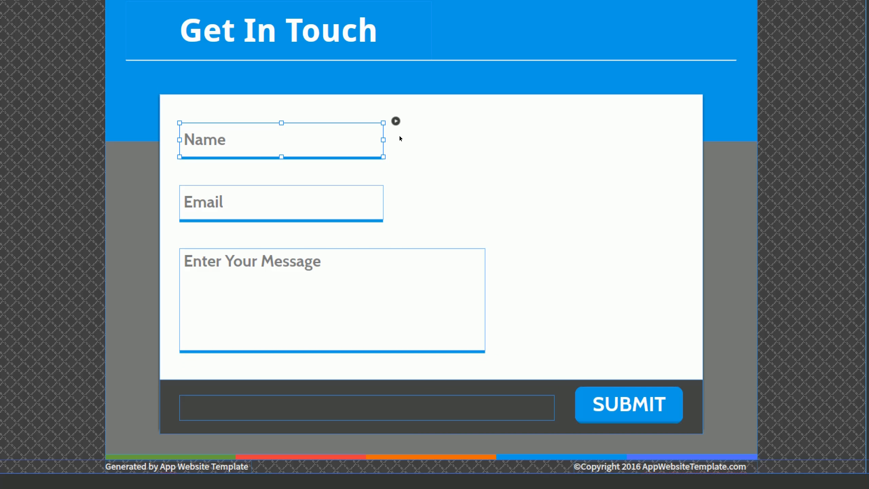
{"action": "left_click", "coordinate": [395, 121]}
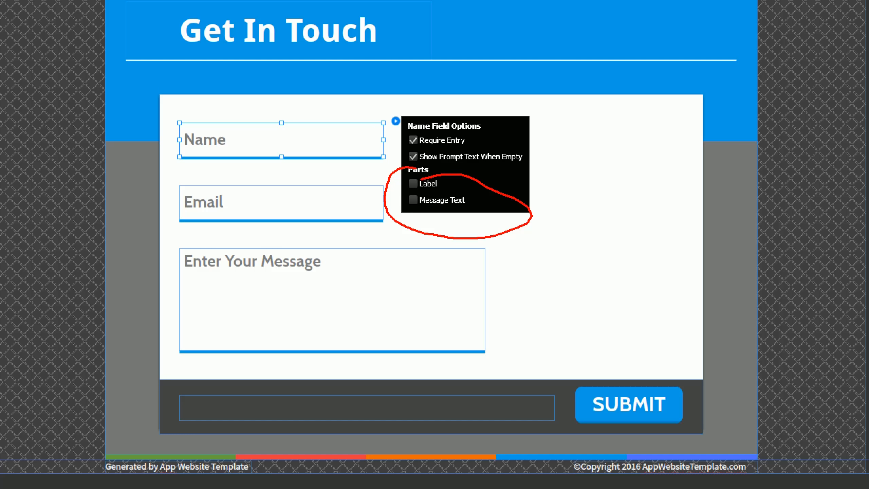
{"action": "left_click", "coordinate": [412, 181]}
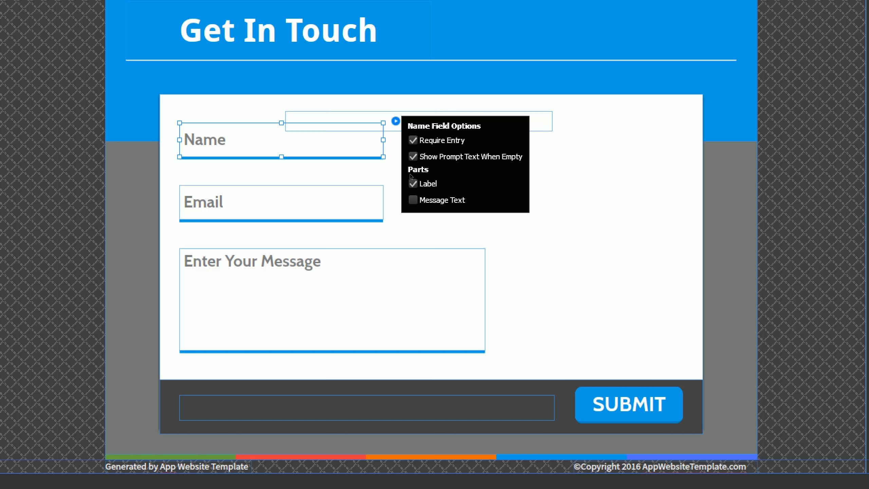
{"action": "left_click", "coordinate": [413, 200]}
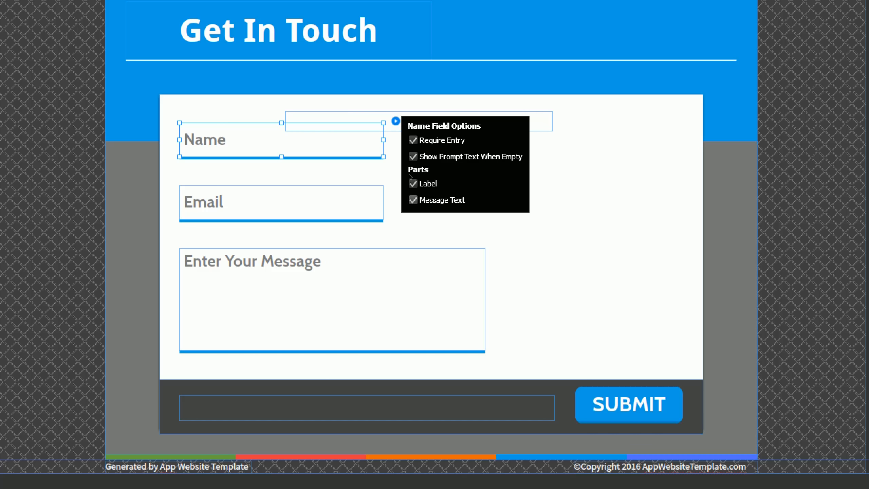
Place the Name field's label directly above it and its REQUIRED message directly below it, both aligned with the field's left edge.
{"action": "left_click", "coordinate": [373, 136]}
{"action": "left_click", "coordinate": [445, 138]}
{"action": "left_click_drag", "start_coordinate": [445, 137], "coordinate": [421, 135]}
{"action": "left_click_drag", "start_coordinate": [406, 137], "coordinate": [395, 135]}
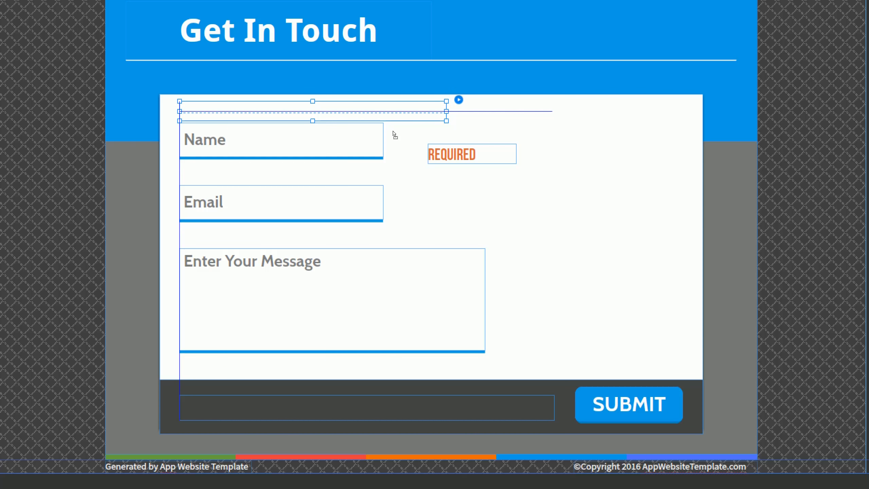
{"action": "left_click_drag", "start_coordinate": [493, 154], "coordinate": [311, 164]}
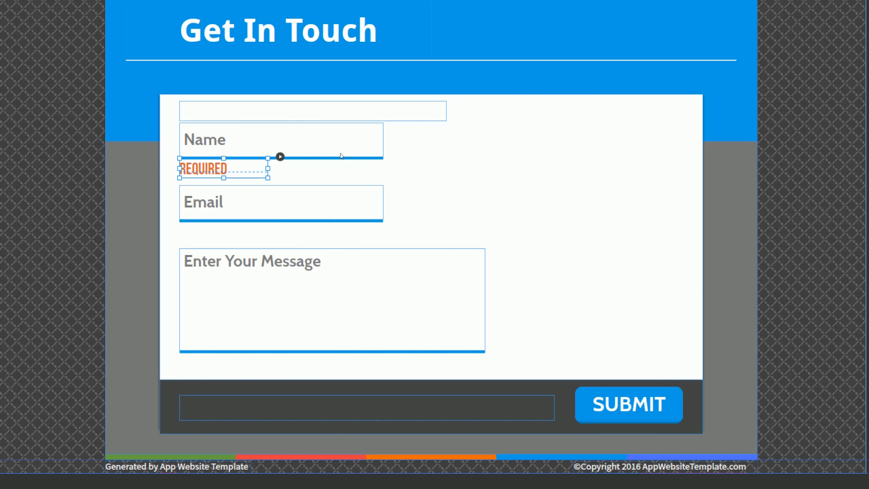
Check the field options from the REQUIRED message, and select the empty label above the Name field.
{"action": "left_click", "coordinate": [279, 157]}
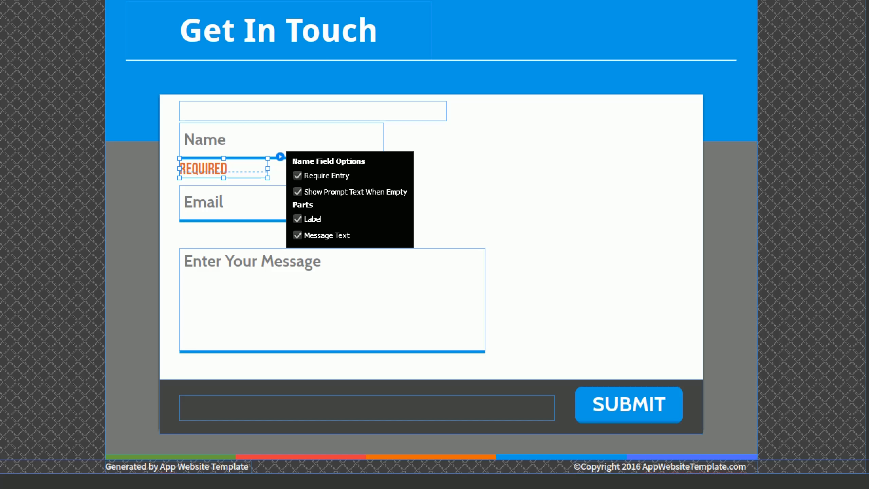
{"action": "left_click", "coordinate": [349, 132]}
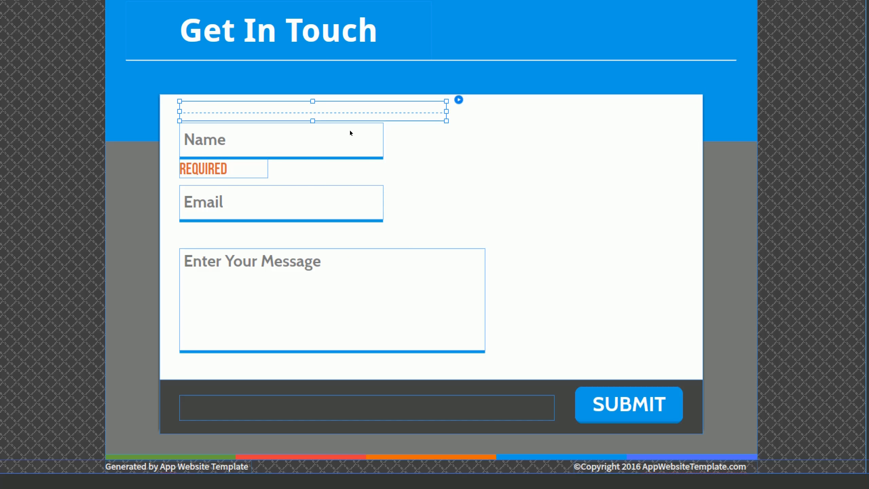
{"action": "key", "text": "t"}
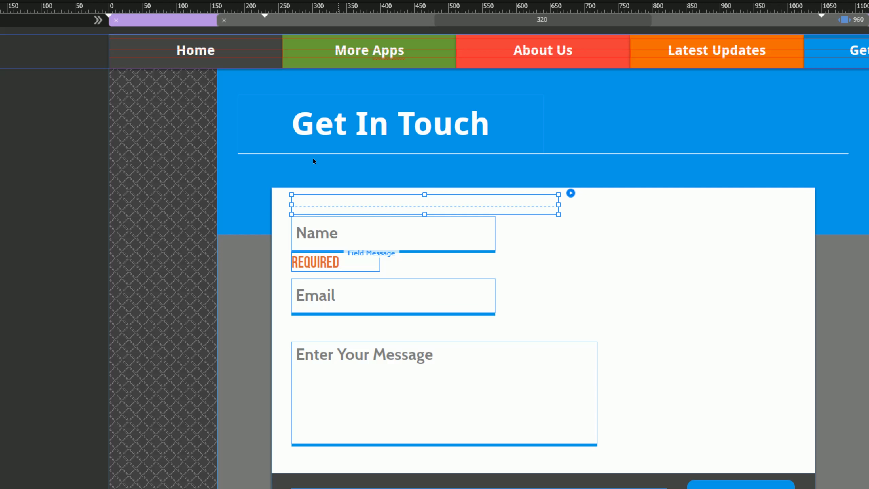
Undo the changes to the Name field's label and message text parts.
{"action": "key", "text": "ctrl+z"}
{"action": "key", "text": "ctrl+z"}
{"action": "key", "text": "ctrl+z"}
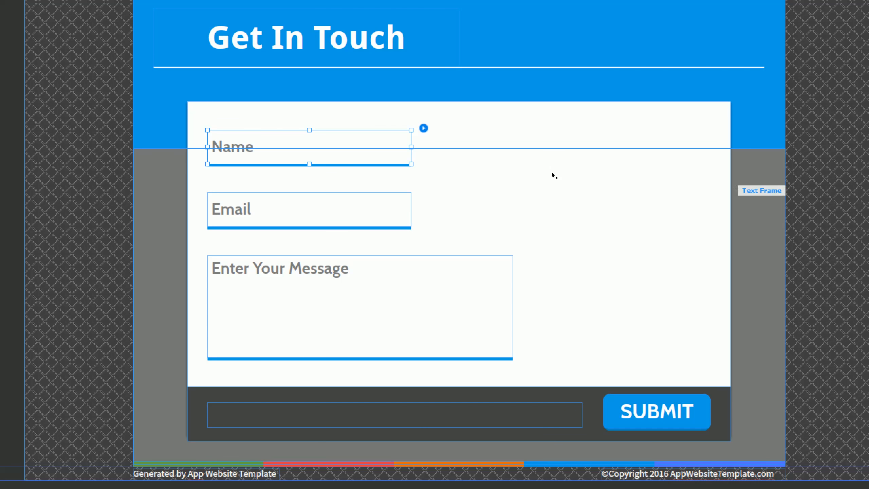
Select the whole contact form and review its Options, including the Email to setting.
{"action": "left_click", "coordinate": [596, 192]}
{"action": "left_click", "coordinate": [455, 208]}
{"action": "left_click", "coordinate": [392, 203]}
{"action": "left_click", "coordinate": [723, 128]}
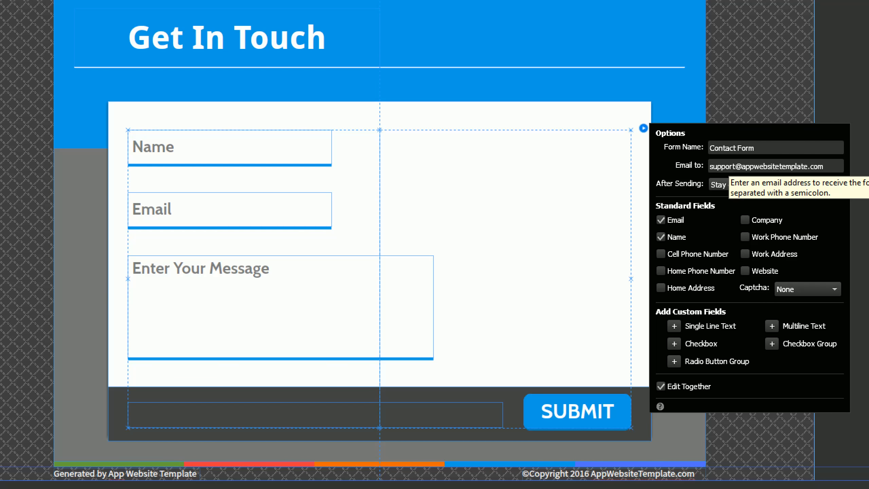
{"action": "left_click", "coordinate": [606, 118]}
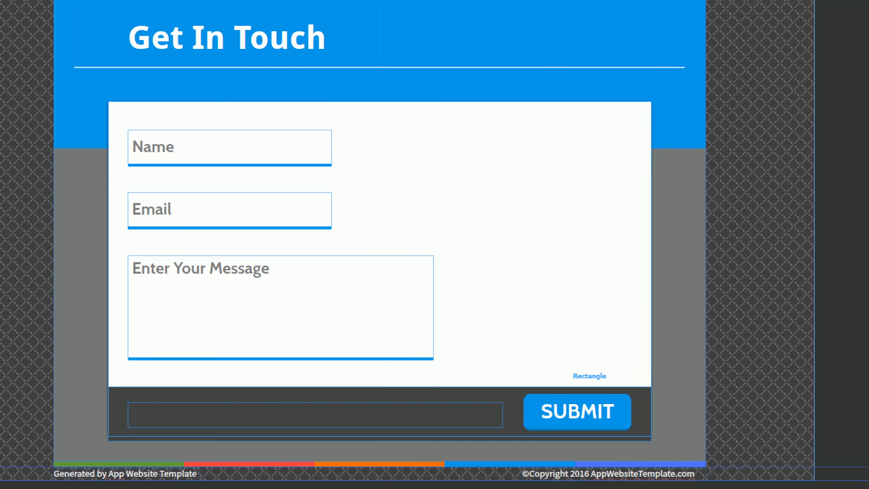
Select the form message frame beside the SUBMIT button and show its Submit in Progress state.
{"action": "key", "text": "Tab"}
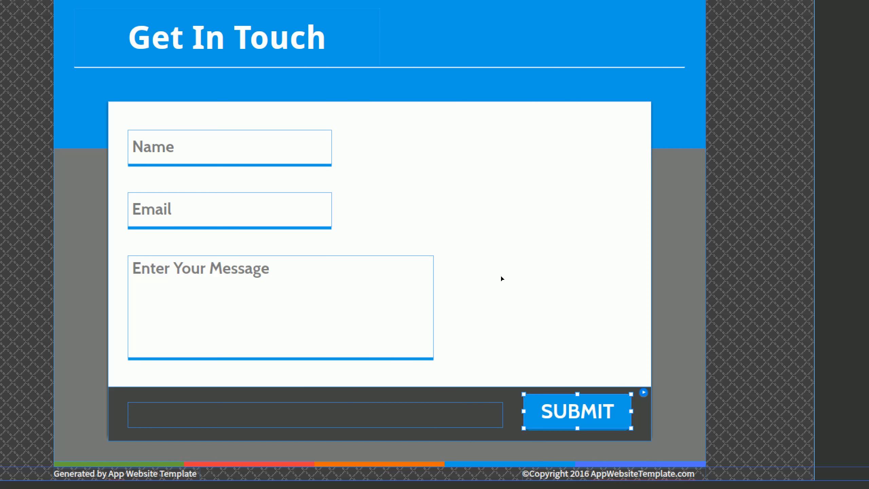
{"action": "key", "text": "Tab"}
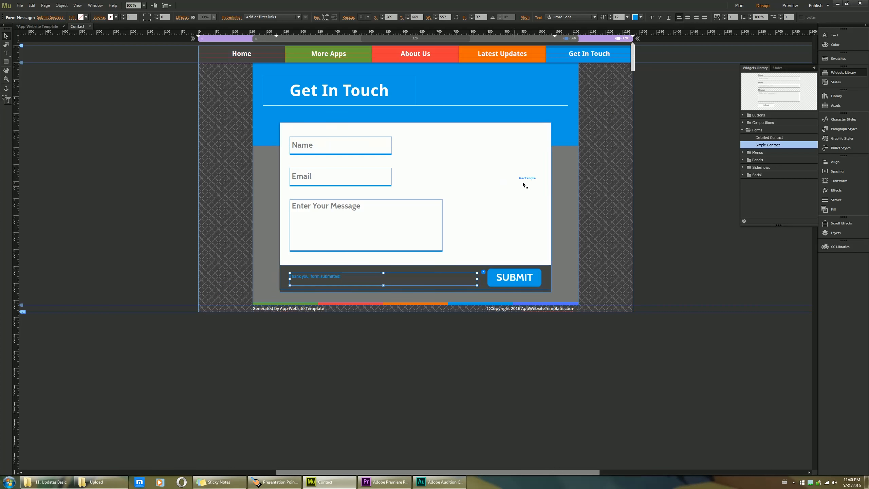
{"action": "left_click", "coordinate": [832, 84]}
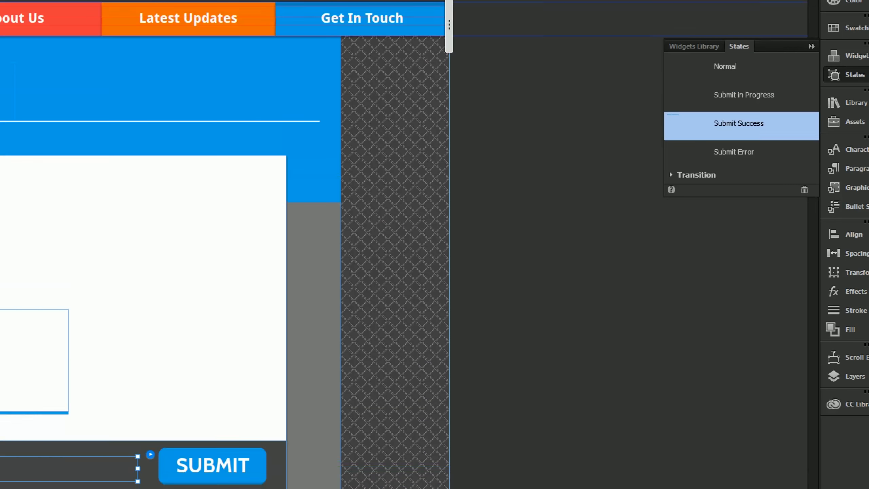
{"action": "left_click", "coordinate": [769, 99]}
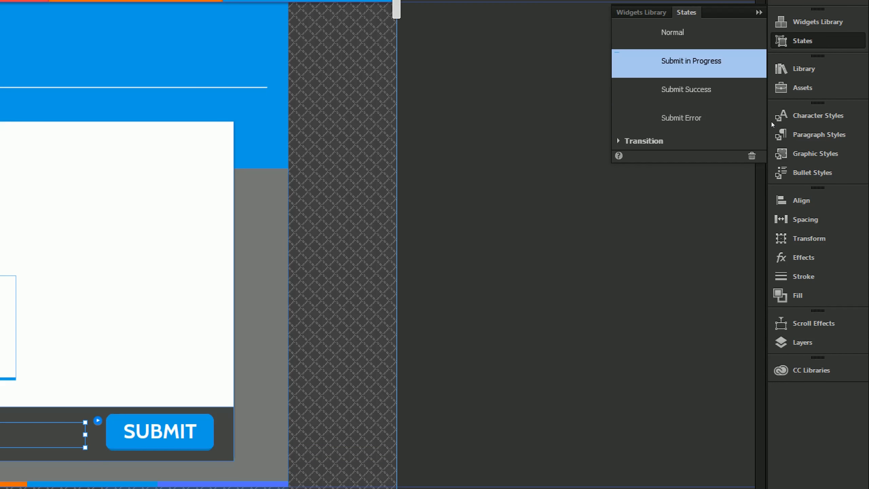
Show the form message's Submit Error state and deselect the message frame.
{"action": "left_click", "coordinate": [761, 121]}
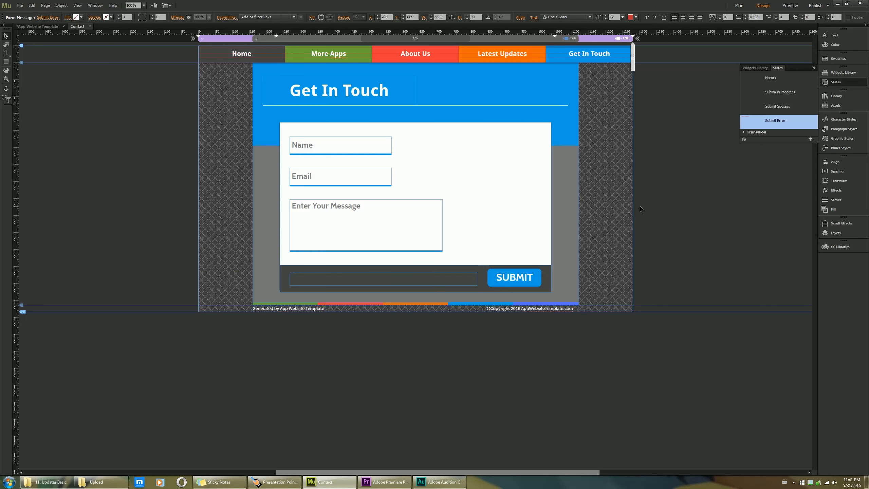
{"action": "left_click", "coordinate": [777, 135]}
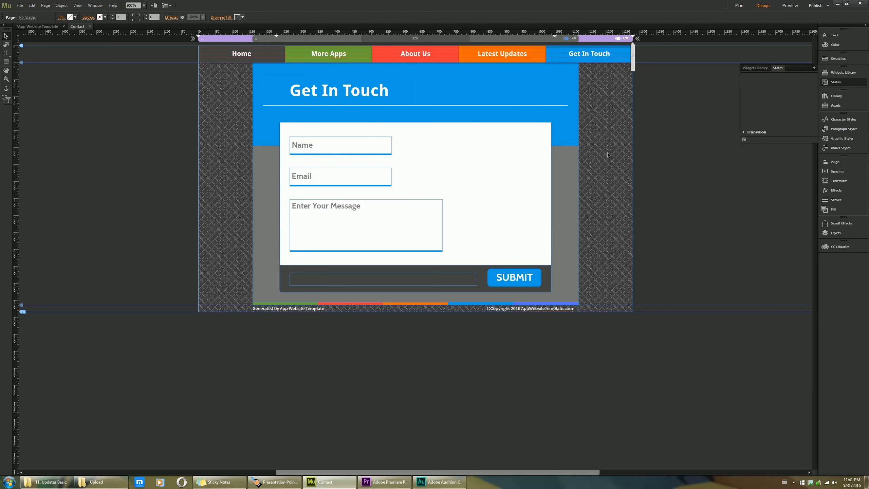
Switch the Contact page to the 960 px breakpoint and inspect the form with its Name and Enter Your Message fields.
{"action": "left_click", "coordinate": [515, 37]}
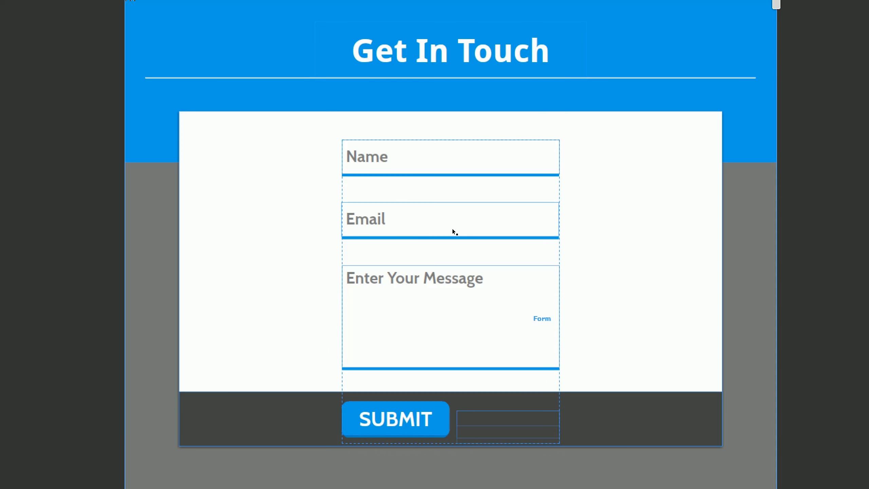
{"action": "left_click", "coordinate": [407, 218]}
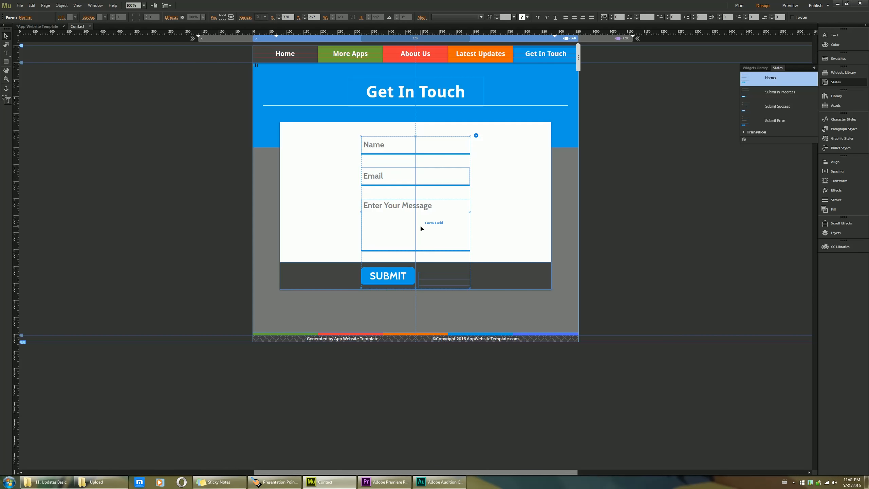
{"action": "left_click", "coordinate": [421, 229]}
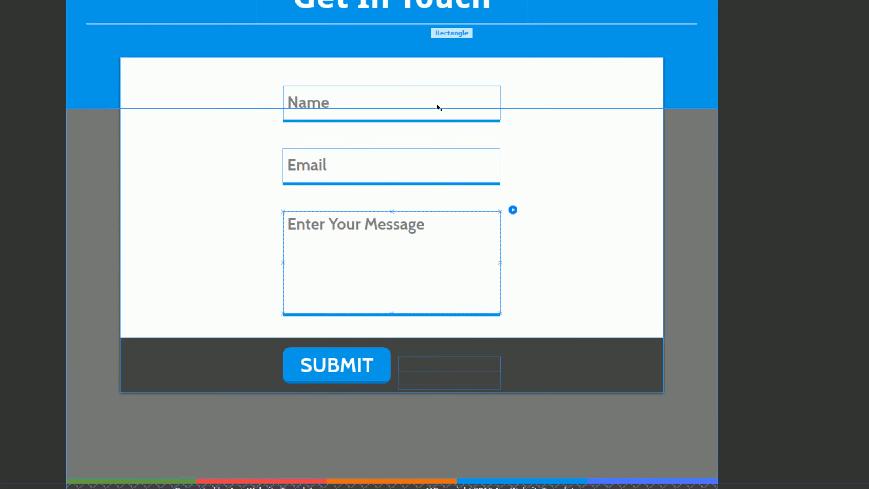
{"action": "left_click", "coordinate": [430, 113]}
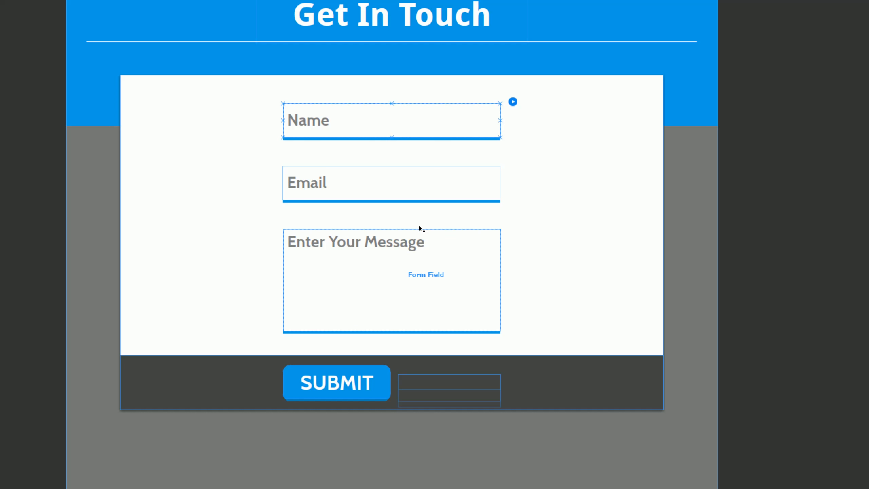
{"action": "left_click", "coordinate": [417, 232]}
{"action": "scroll", "coordinate": [498, 109], "scroll_direction": "up", "scroll_amount": 3}
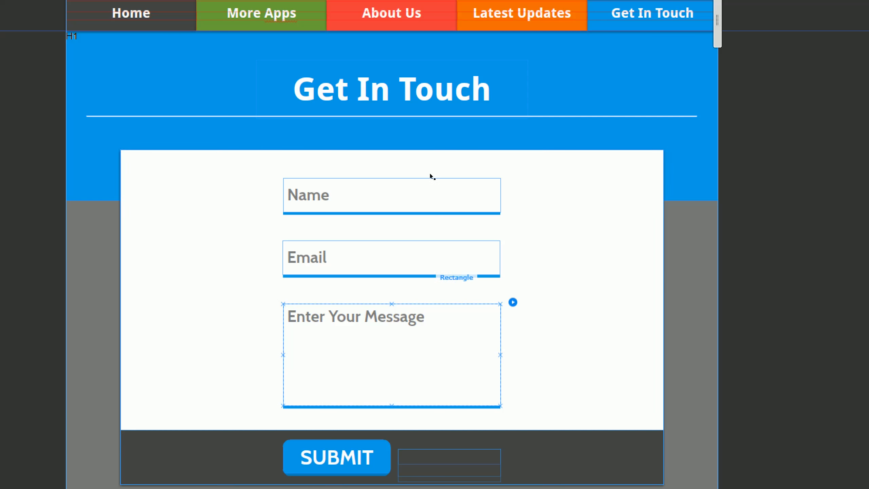
{"action": "mouse_move", "coordinate": [176, 163]}
{"action": "left_mouse_down"}
{"action": "mouse_move", "coordinate": [160, 158]}
{"action": "mouse_move", "coordinate": [91, 303]}
{"action": "mouse_move", "coordinate": [414, 443]}
{"action": "mouse_move", "coordinate": [408, 32]}
{"action": "mouse_move", "coordinate": [147, 79]}
{"action": "left_mouse_up"}
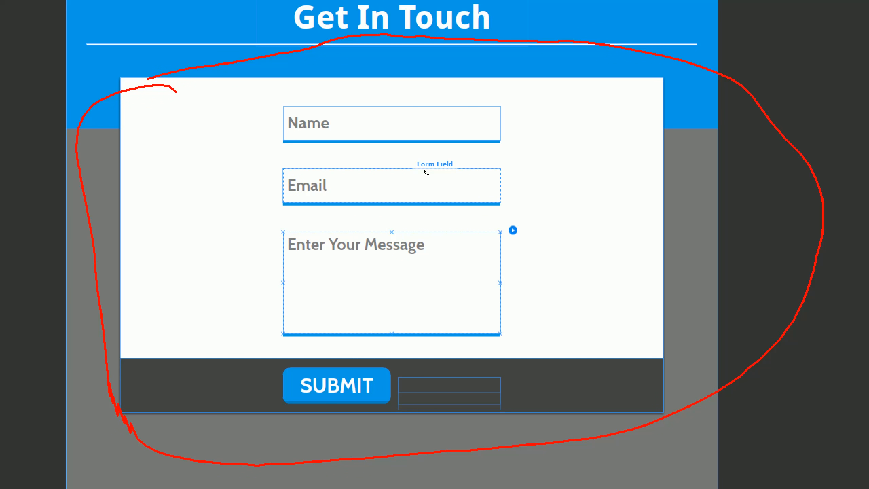
{"action": "key", "text": "Escape"}
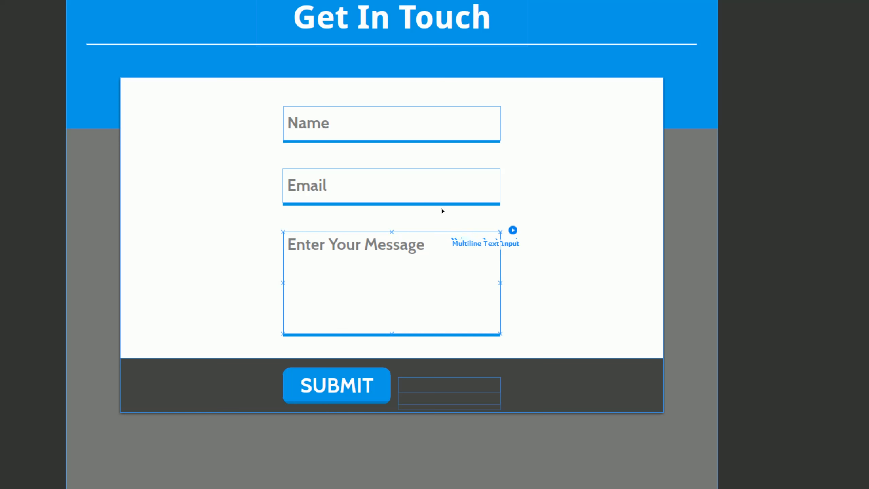
Select the Name field at the 960 px breakpoint and compare its layout with the page's widest breakpoint.
{"action": "left_click", "coordinate": [424, 139]}
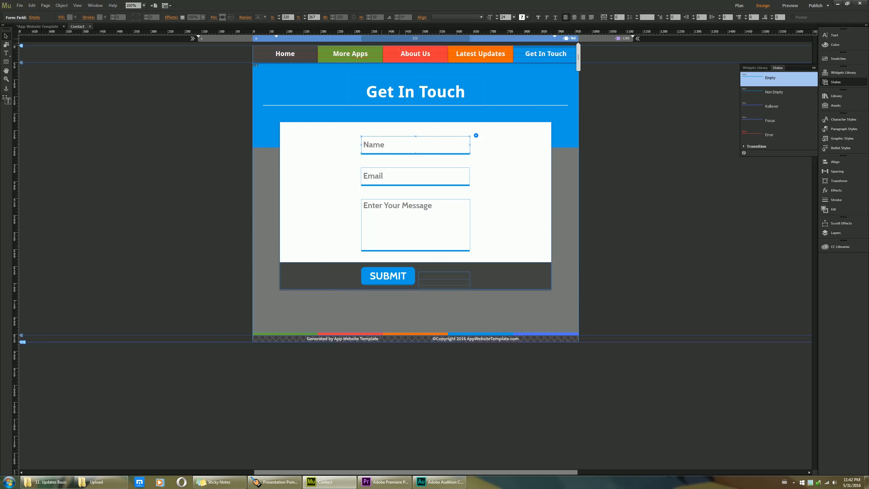
{"action": "mouse_move", "coordinate": [437, 29]}
{"action": "left_mouse_down"}
{"action": "mouse_move", "coordinate": [357, 28]}
{"action": "mouse_move", "coordinate": [420, 61]}
{"action": "mouse_move", "coordinate": [503, 43]}
{"action": "mouse_move", "coordinate": [411, 24]}
{"action": "left_mouse_up"}
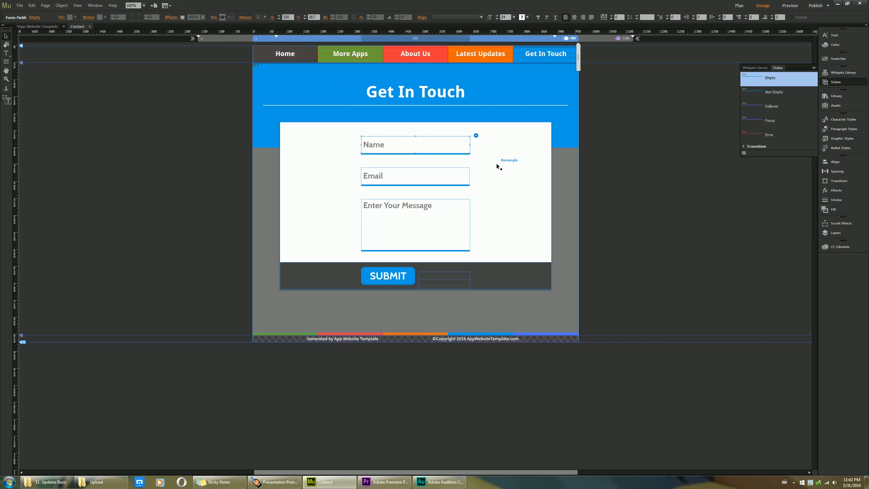
{"action": "left_click", "coordinate": [600, 42]}
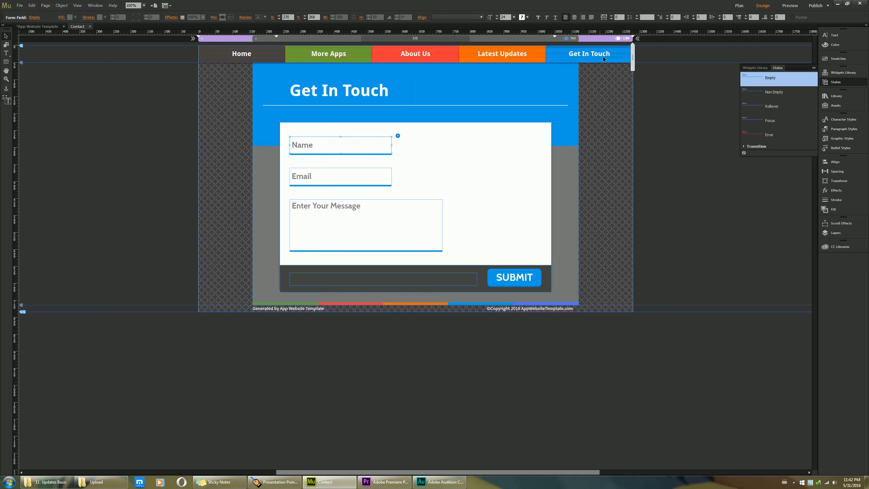